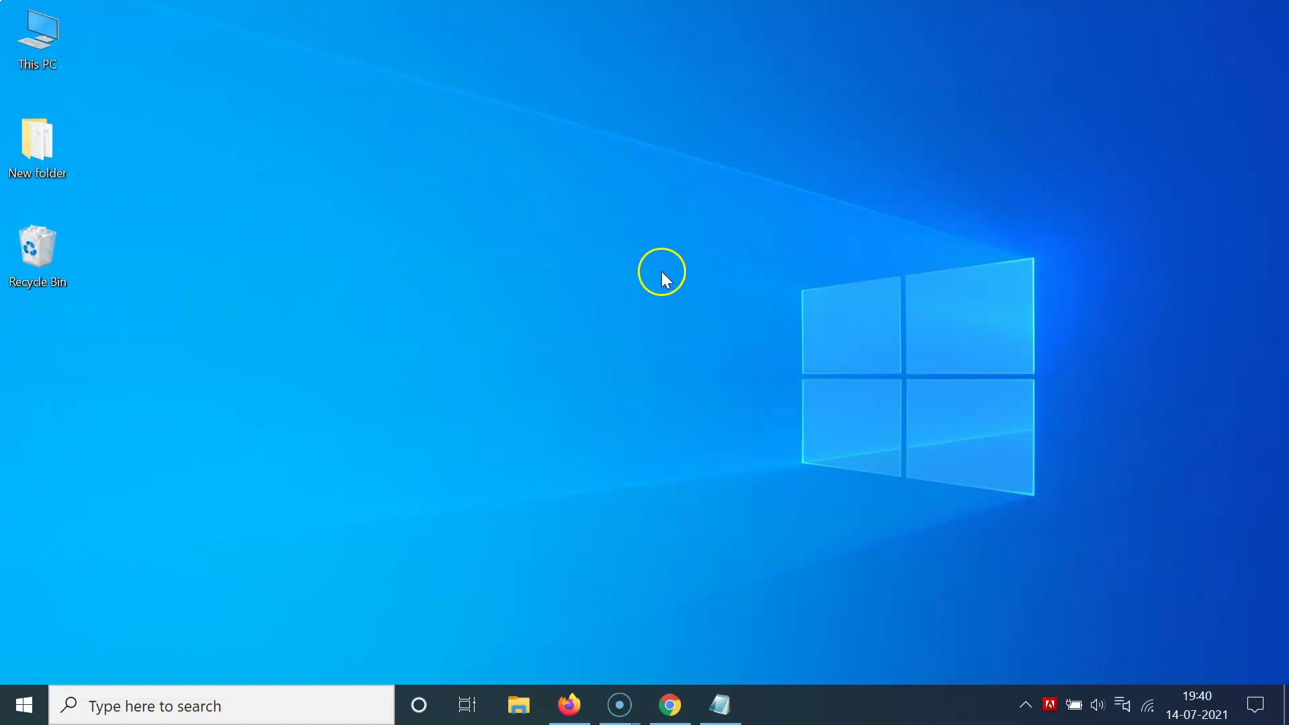
# Bring the Notepad test document back and open its File menu.
pyautogui.click(721, 706)
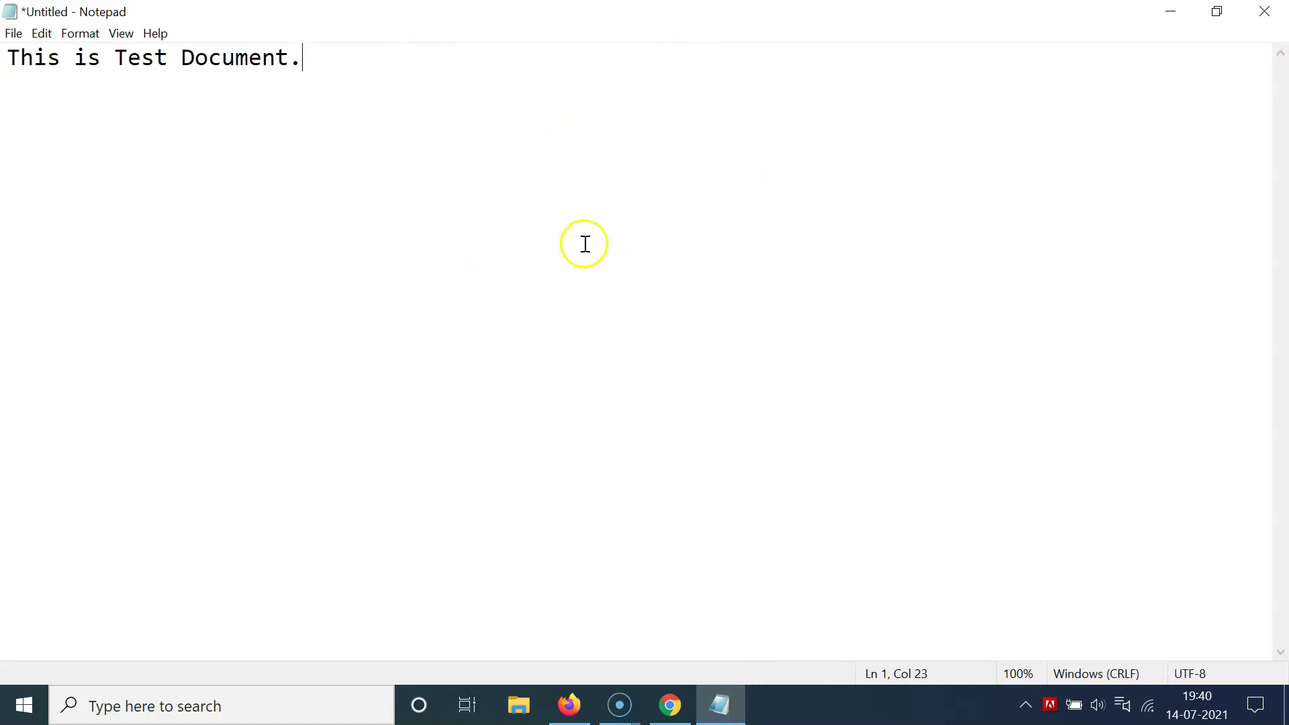
pyautogui.click(14, 34)
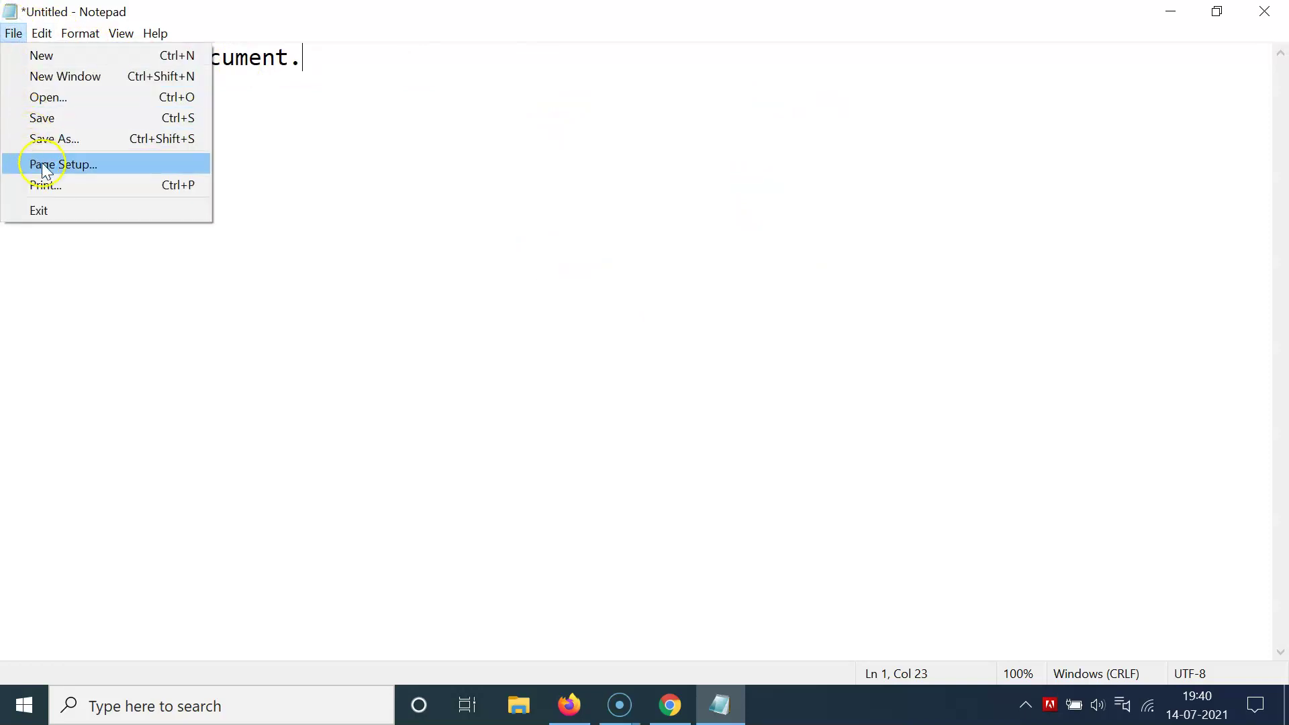
# Print after trying HP ePrint and OneNote, settling on Microsoft Print to PDF.
pyautogui.click(58, 187)
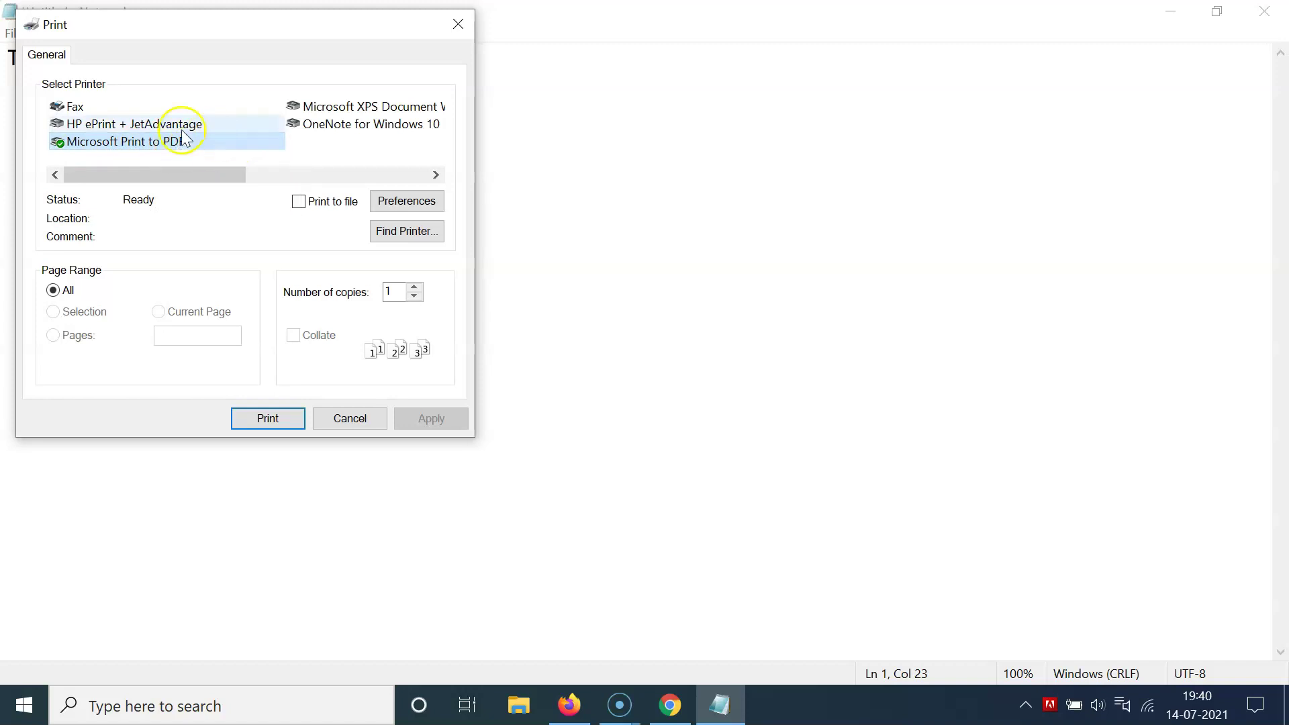
pyautogui.click(86, 106)
pyautogui.click(139, 124)
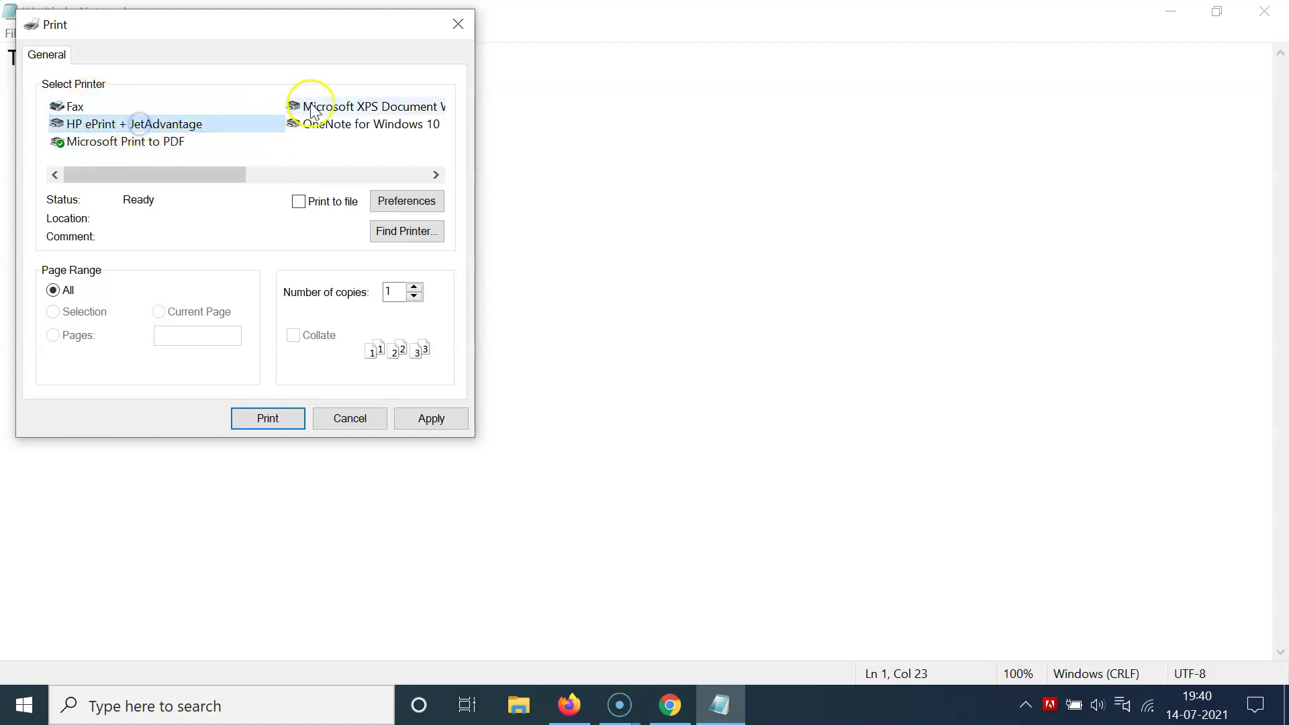
pyautogui.click(333, 123)
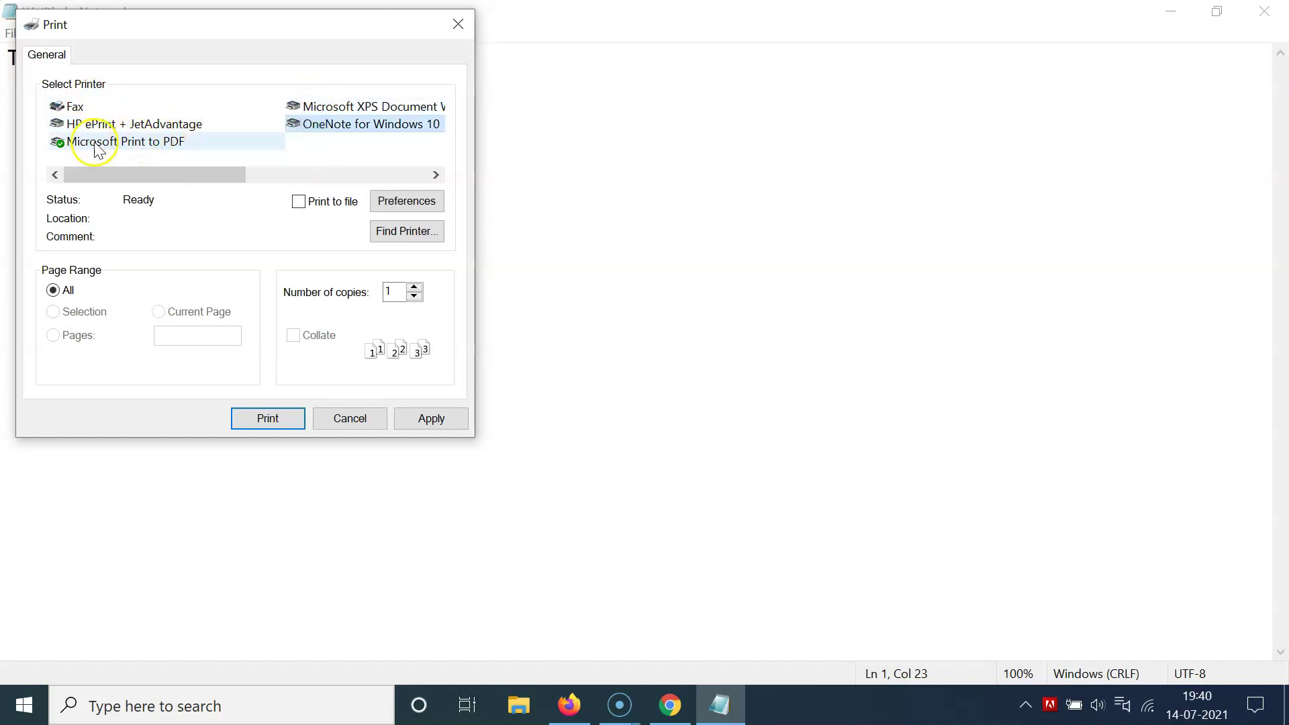
pyautogui.moveTo(126, 141)
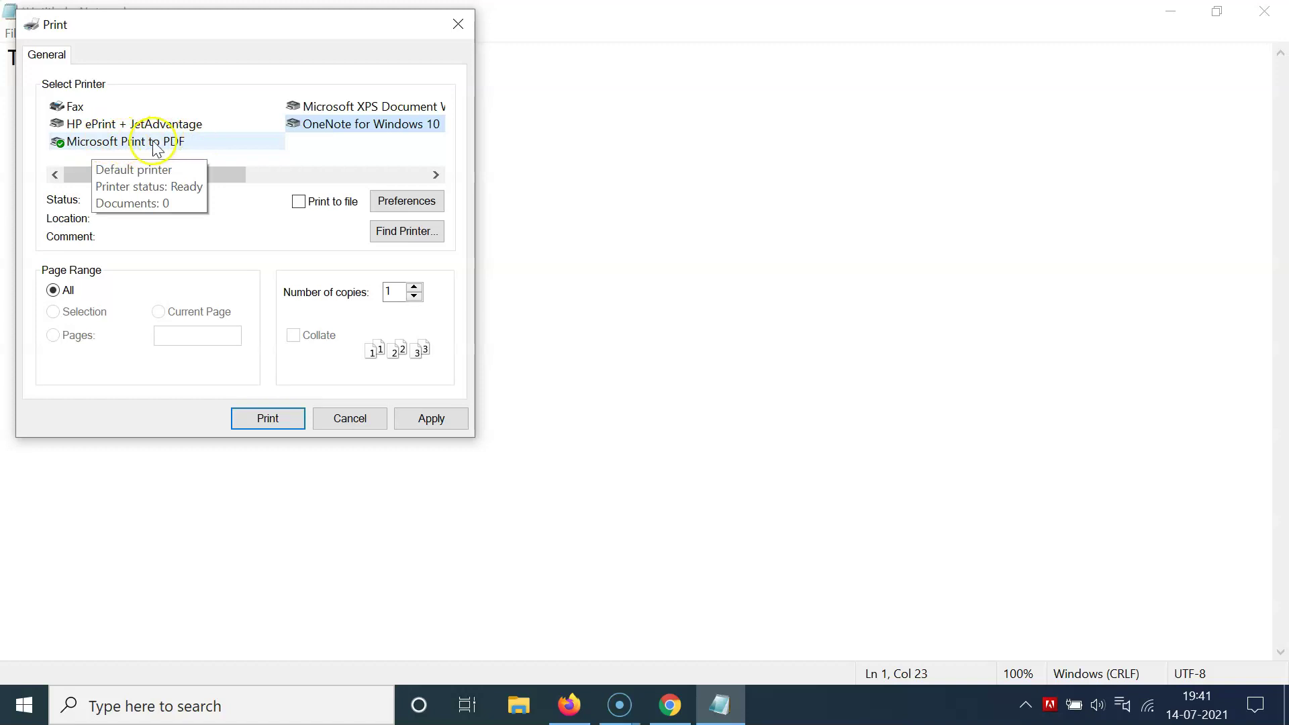
pyautogui.click(158, 146)
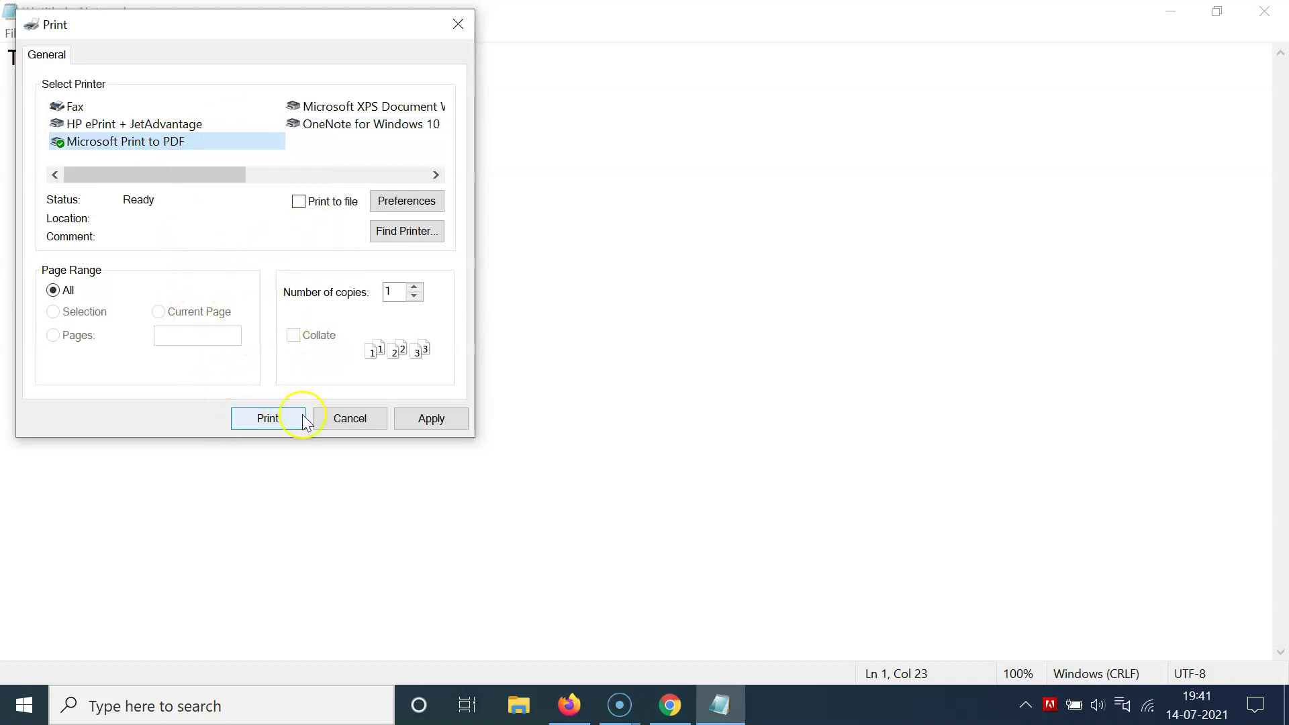
pyautogui.click(268, 419)
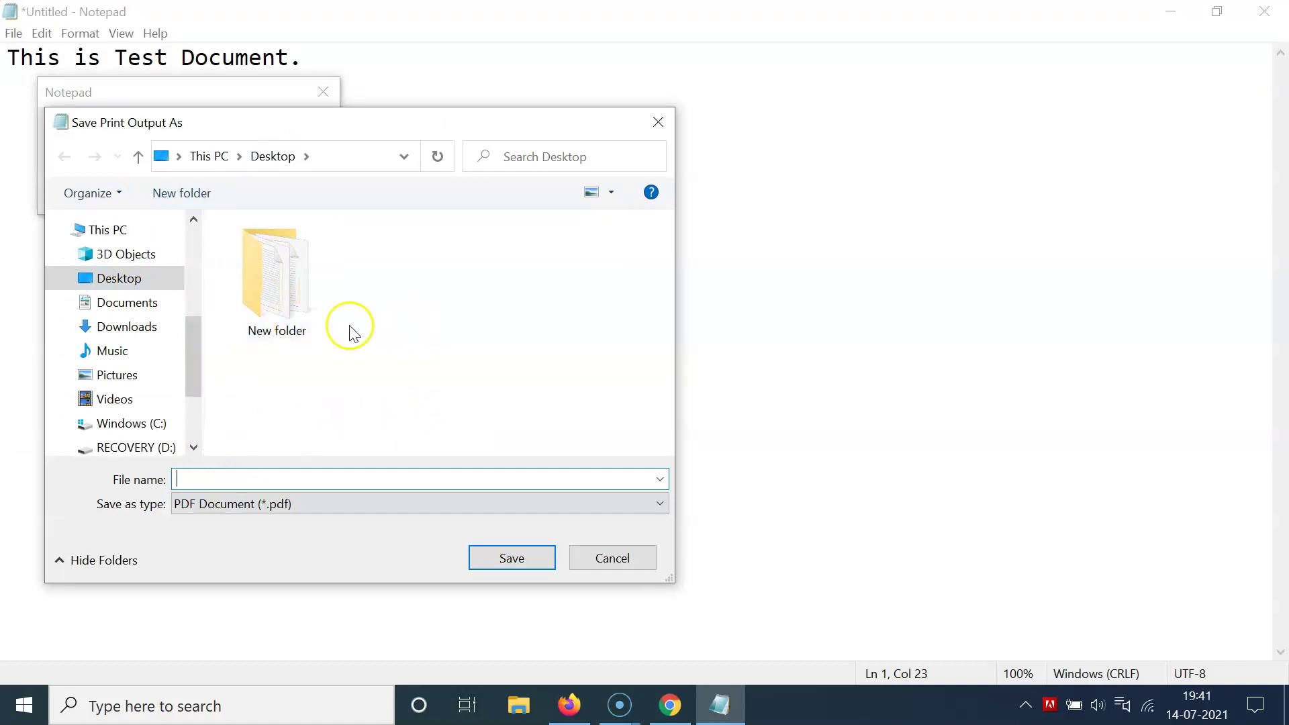
pyautogui.moveTo(166, 388)
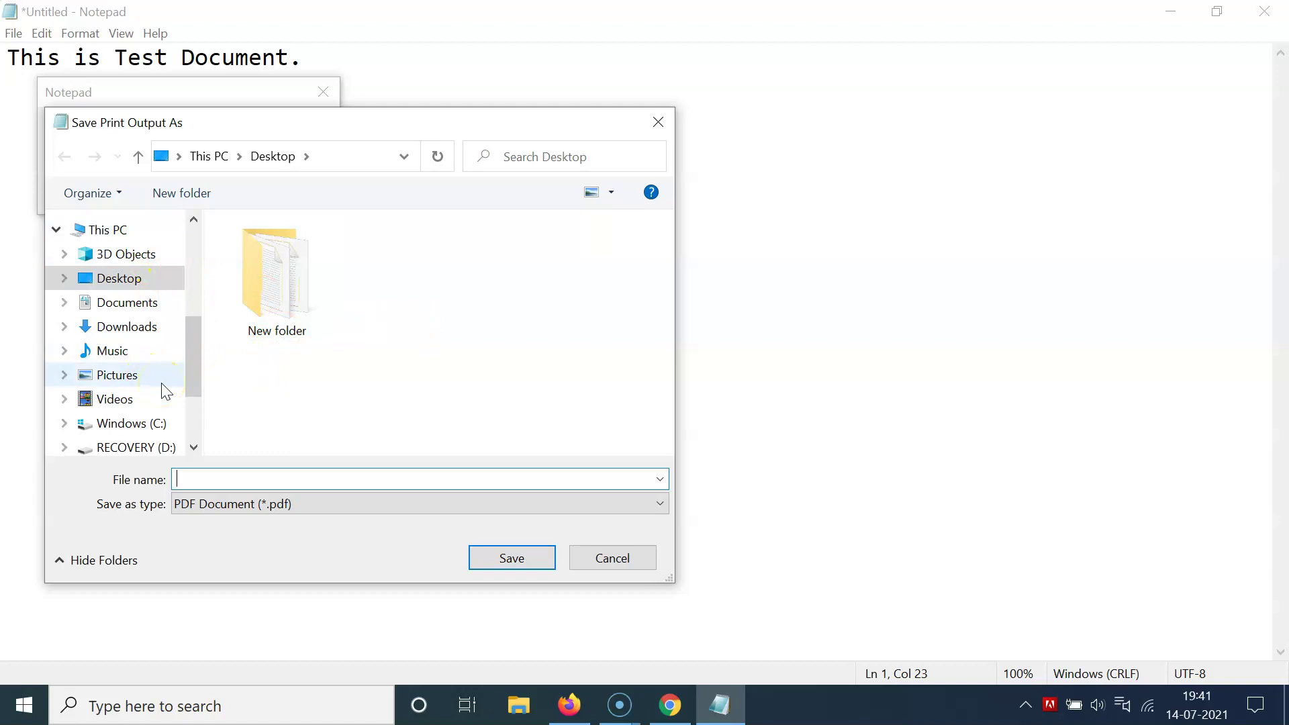
# Save the PDF print output as 'test' in the Desktop folder.
pyautogui.click(131, 280)
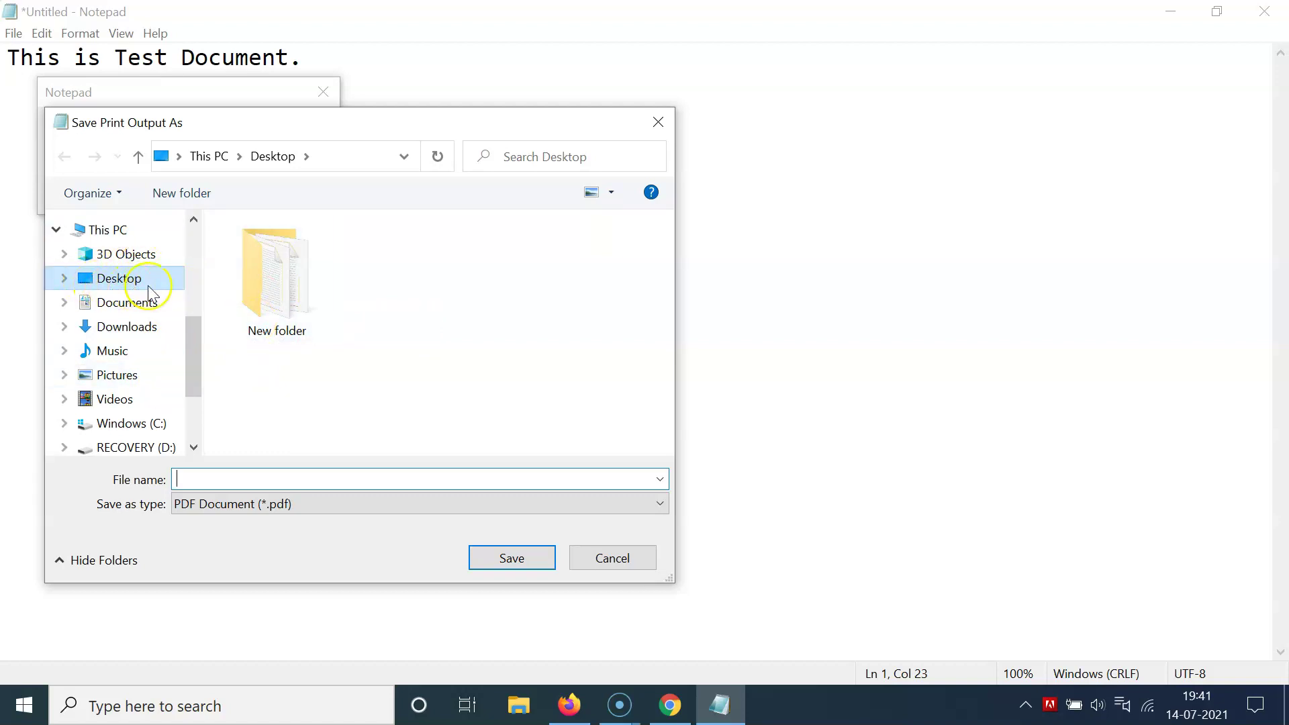
pyautogui.click(141, 282)
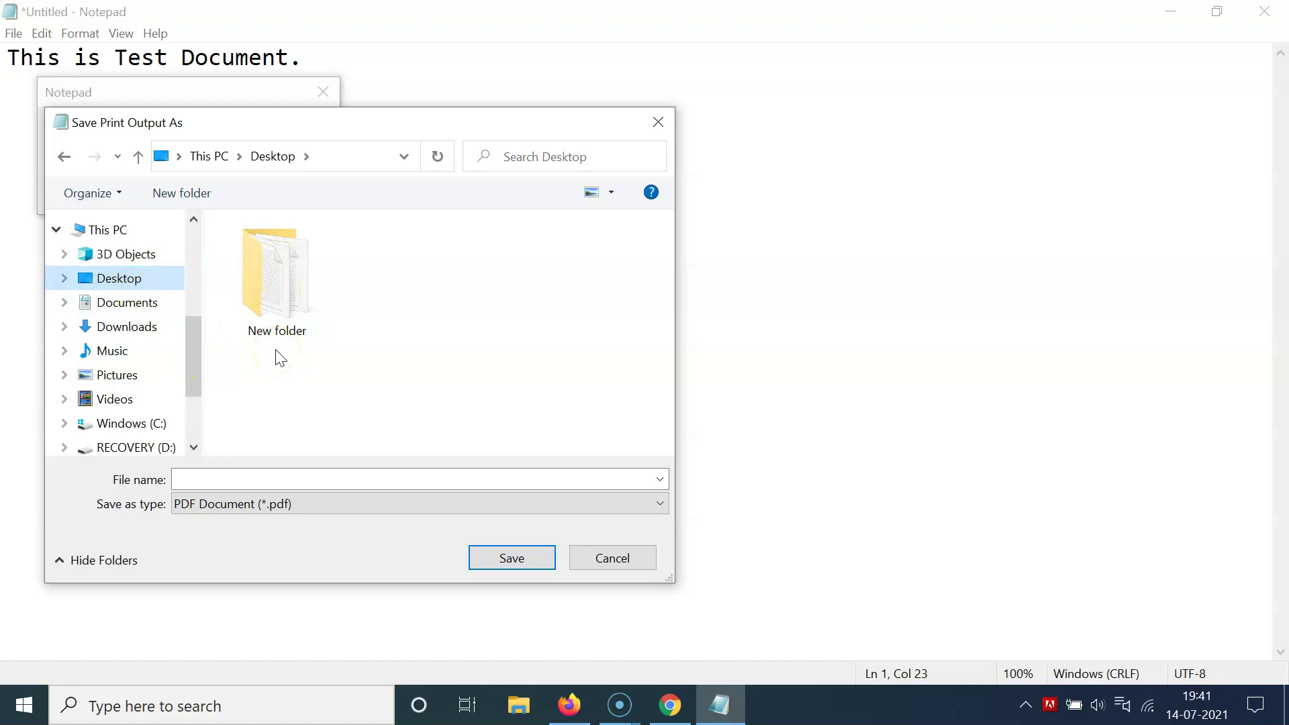
pyautogui.click(260, 478)
pyautogui.write('test')
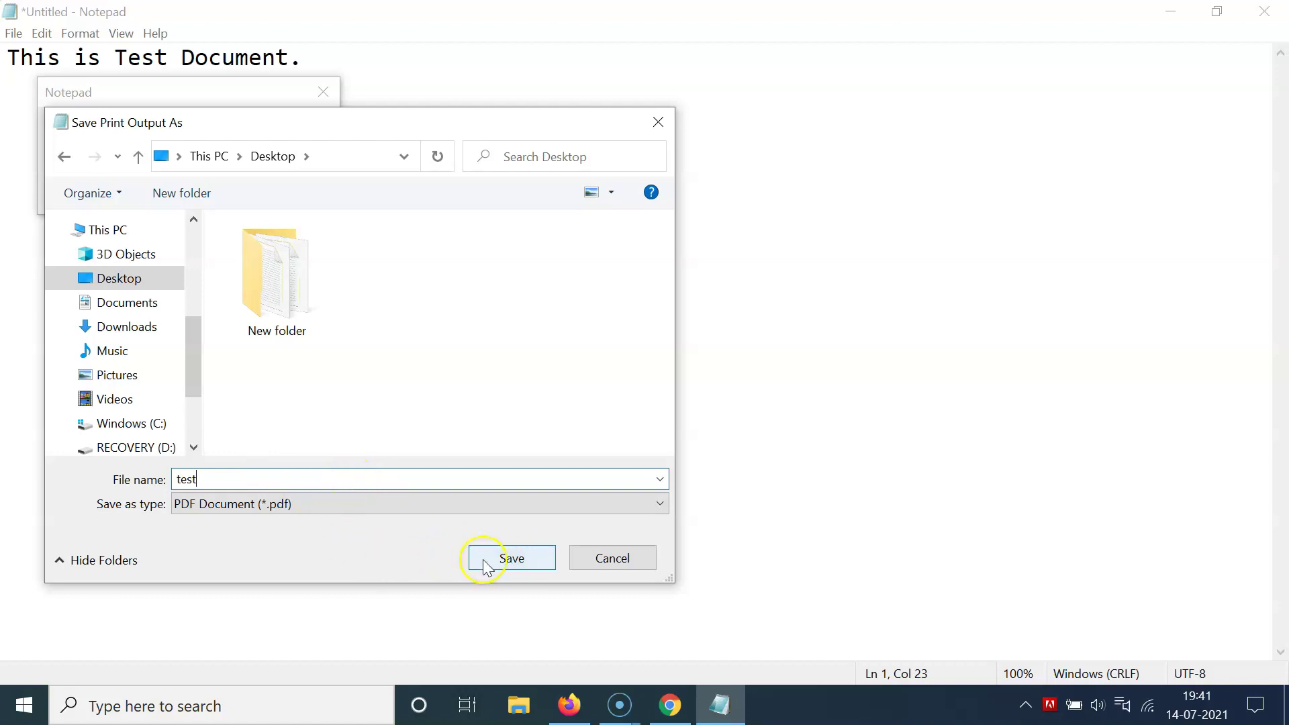
pyautogui.click(525, 560)
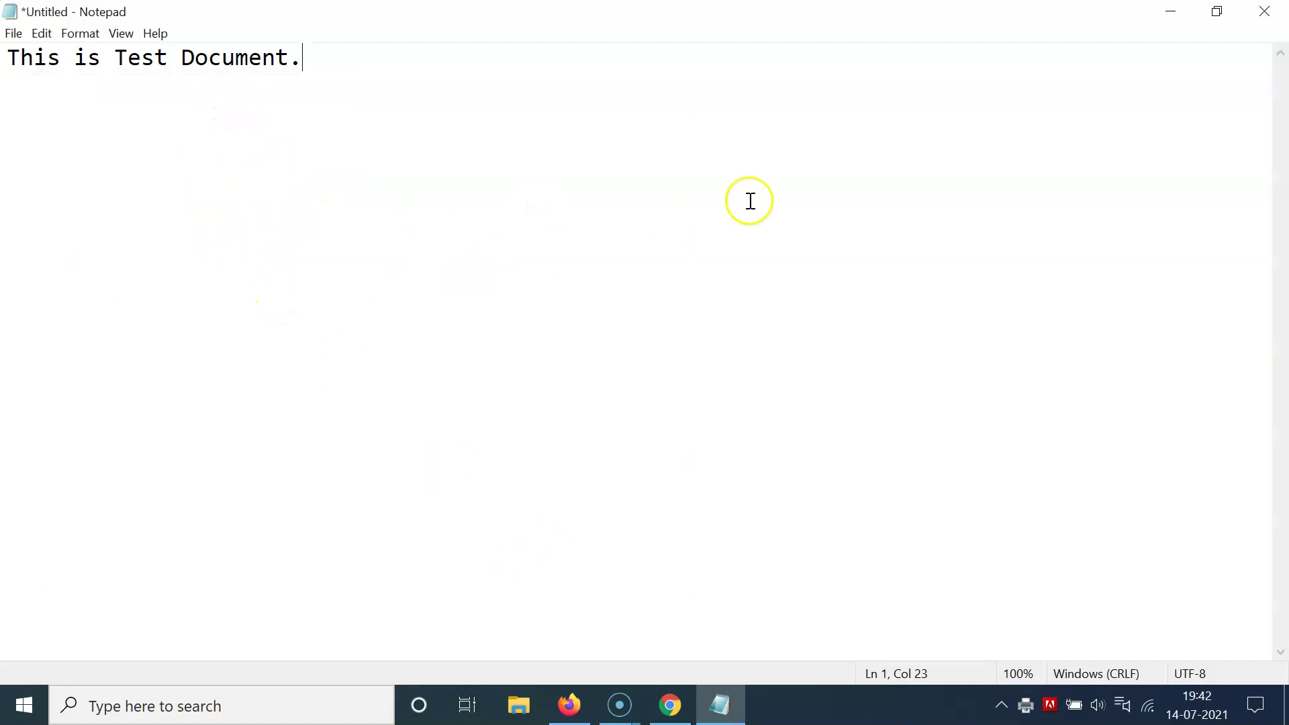
# Minimize Notepad and select the test.pdf icon on the desktop.
pyautogui.click(1170, 11)
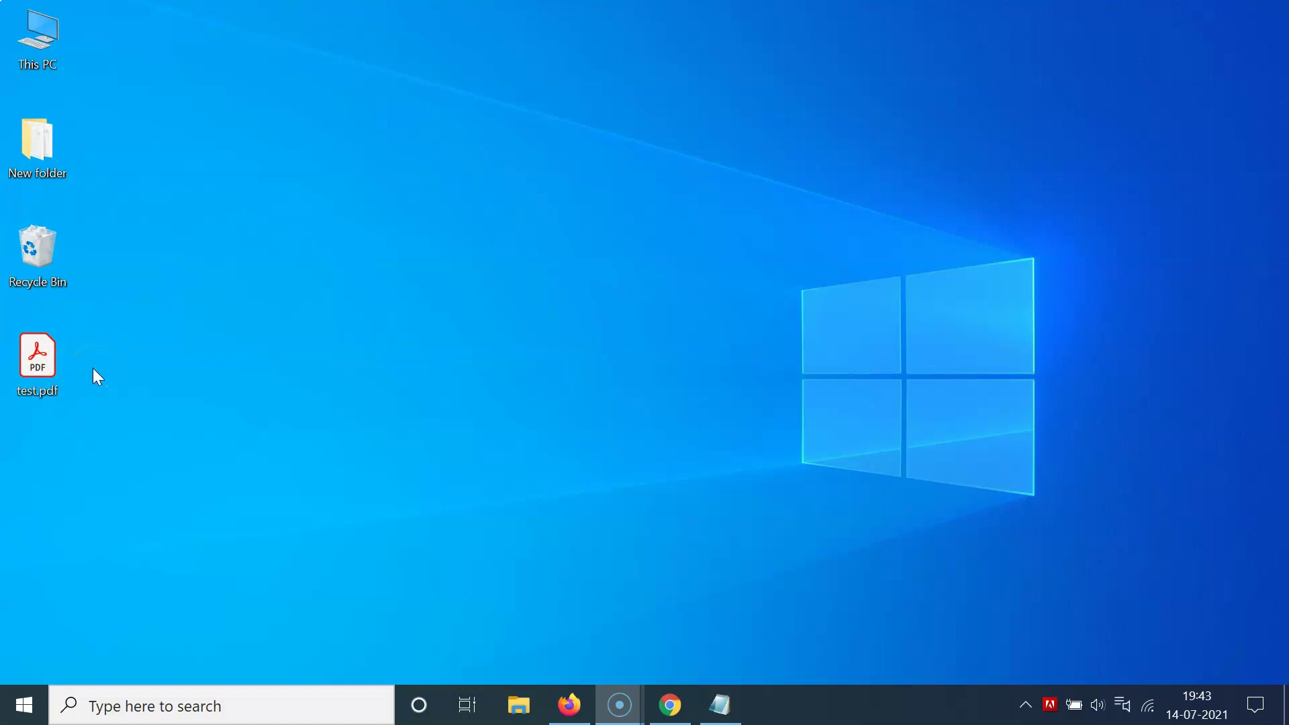
pyautogui.click(46, 358)
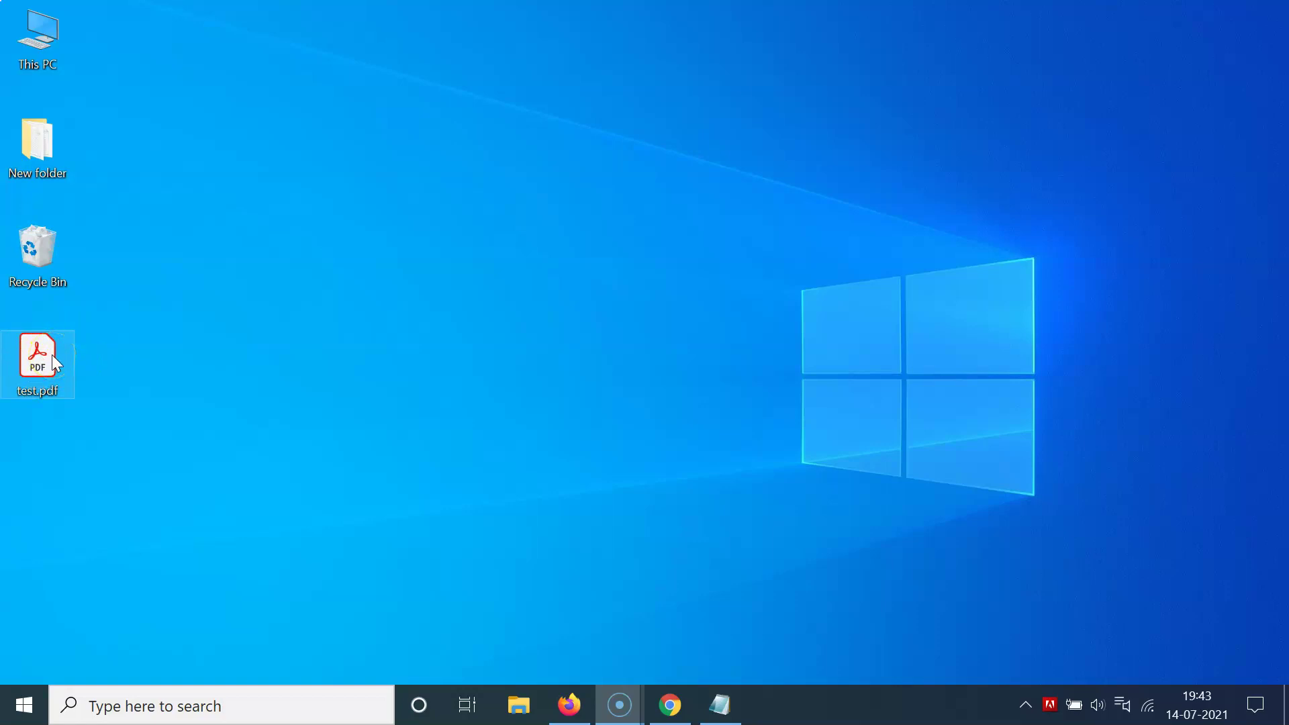
# Open test.pdf from the desktop in Adobe Acrobat Reader DC.
pyautogui.doubleClick(52, 355)
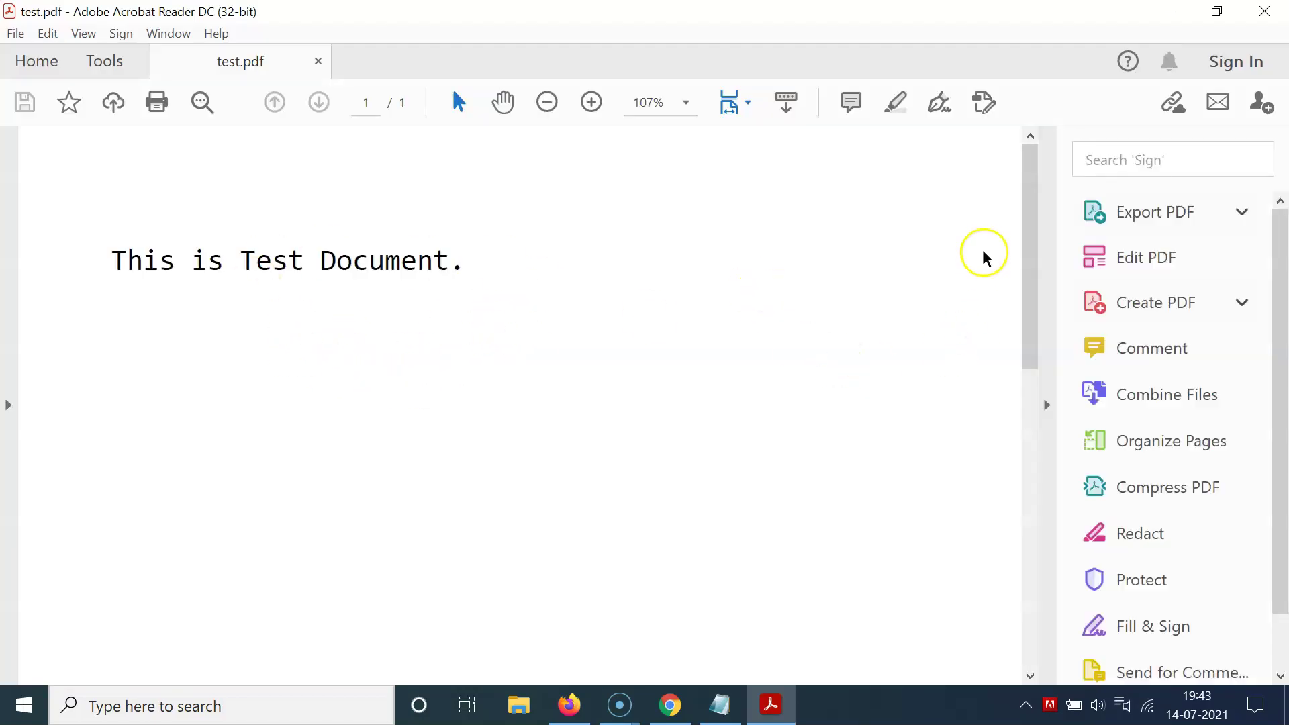
pyautogui.moveTo(1031, 224)
pyautogui.mouseDown()
pyautogui.moveTo(1045, 280)
pyautogui.moveTo(1037, 182)
pyautogui.mouseUp()
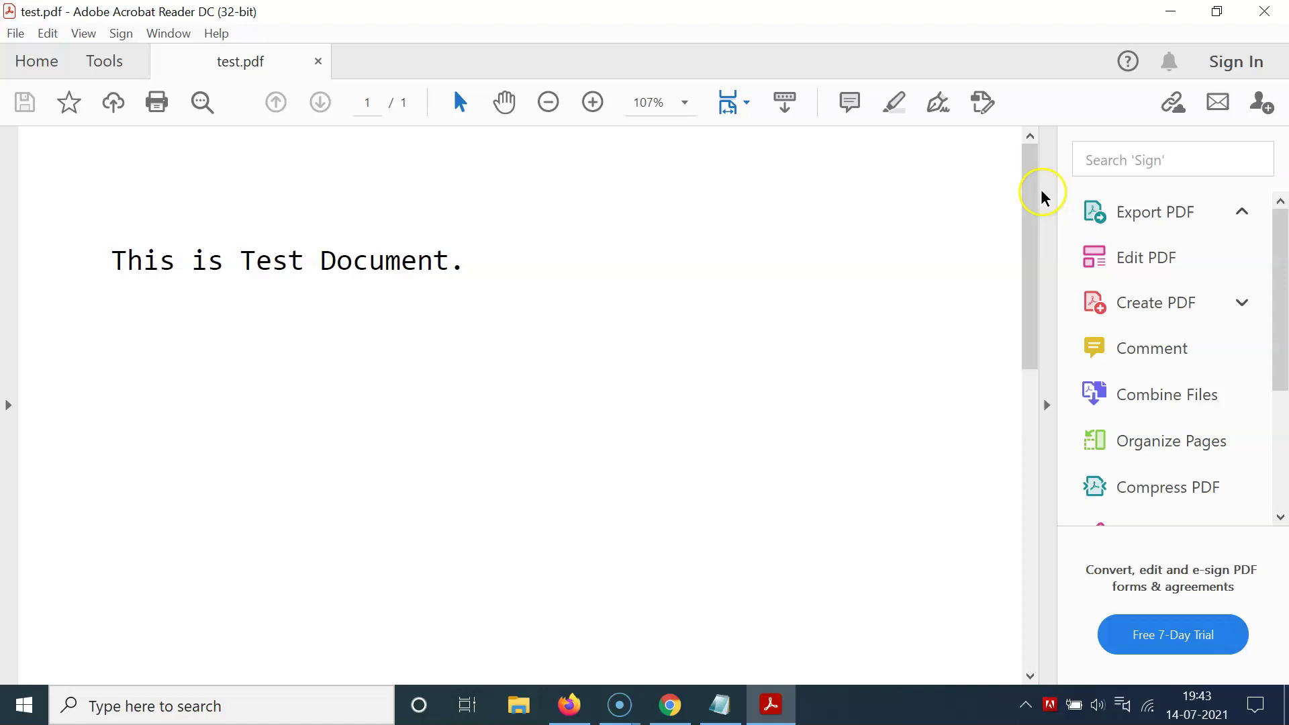
# Close Adobe Acrobat Reader DC, returning to the desktop.
pyautogui.click(1276, 12)
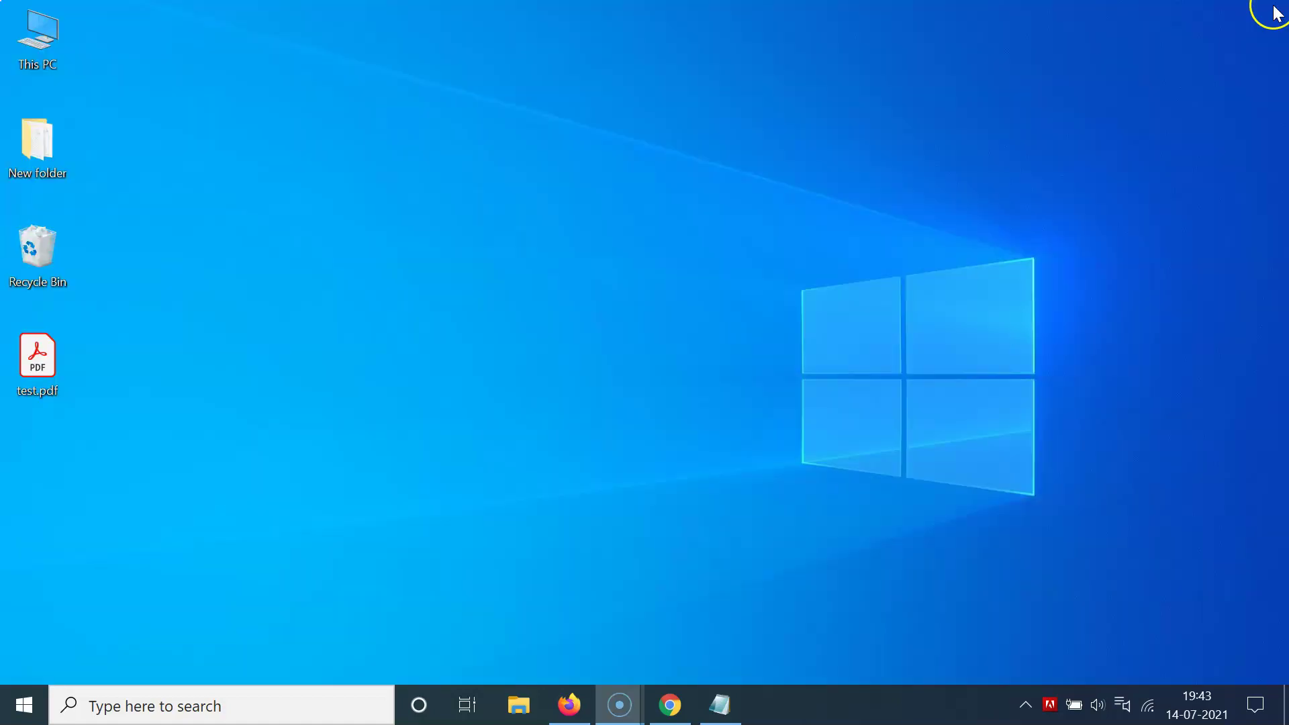